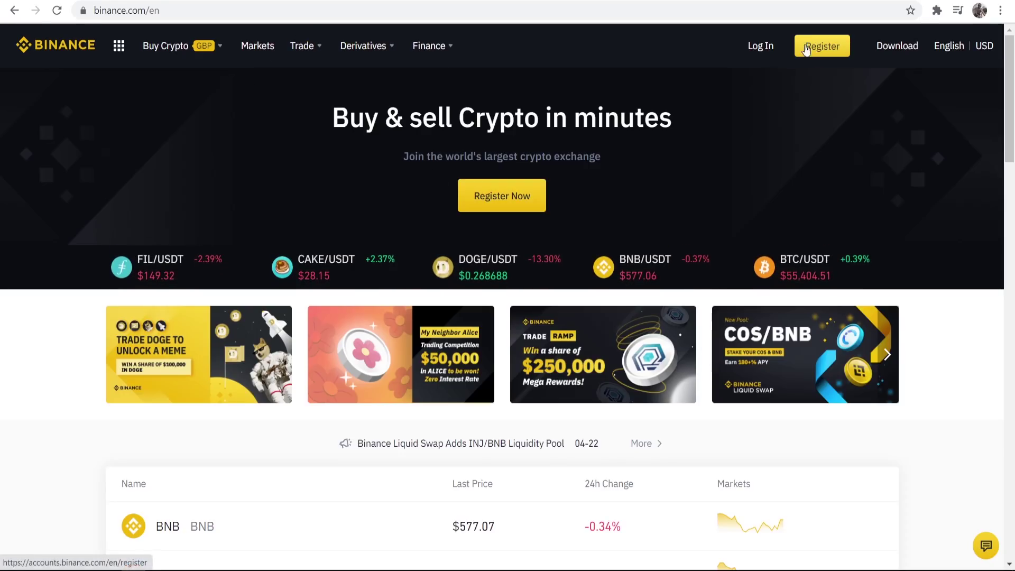
# Open the Register page to start creating a free Binance account
pyautogui.click(814, 52)
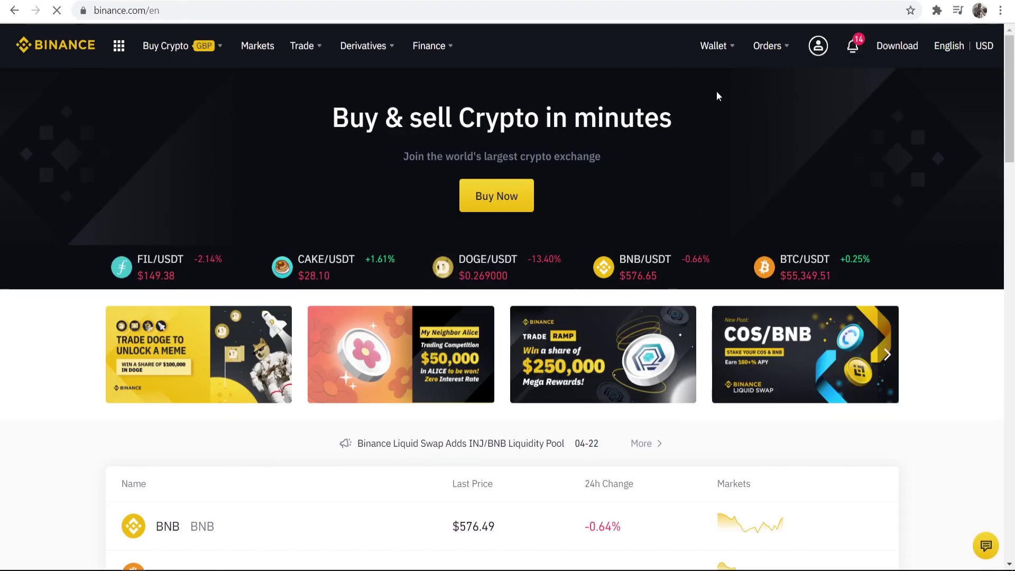
pyautogui.moveTo(812, 47)
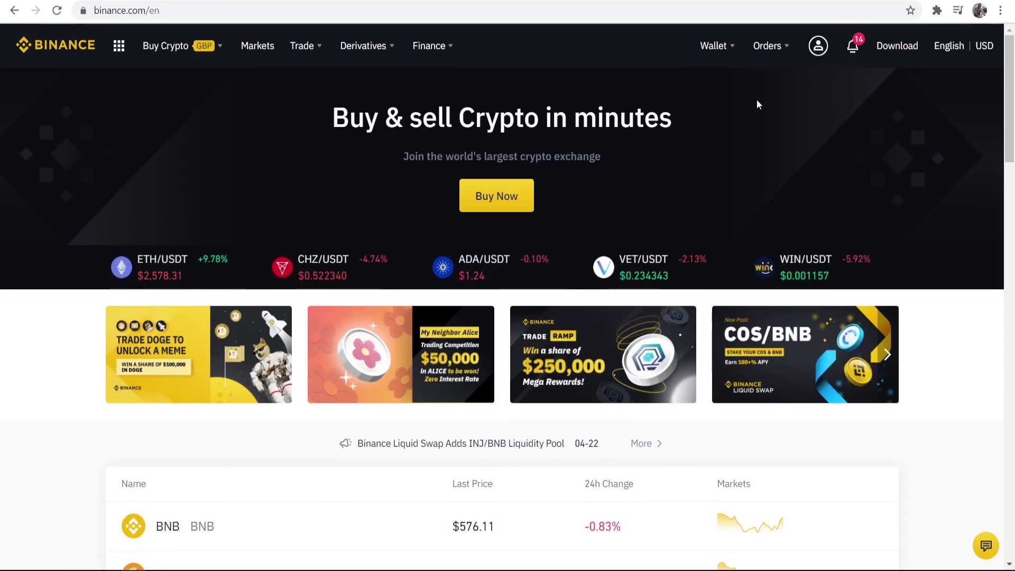
# Open Wallet > Fiat and Spot to view the 0.00202706 BTC balance
pyautogui.moveTo(719, 48)
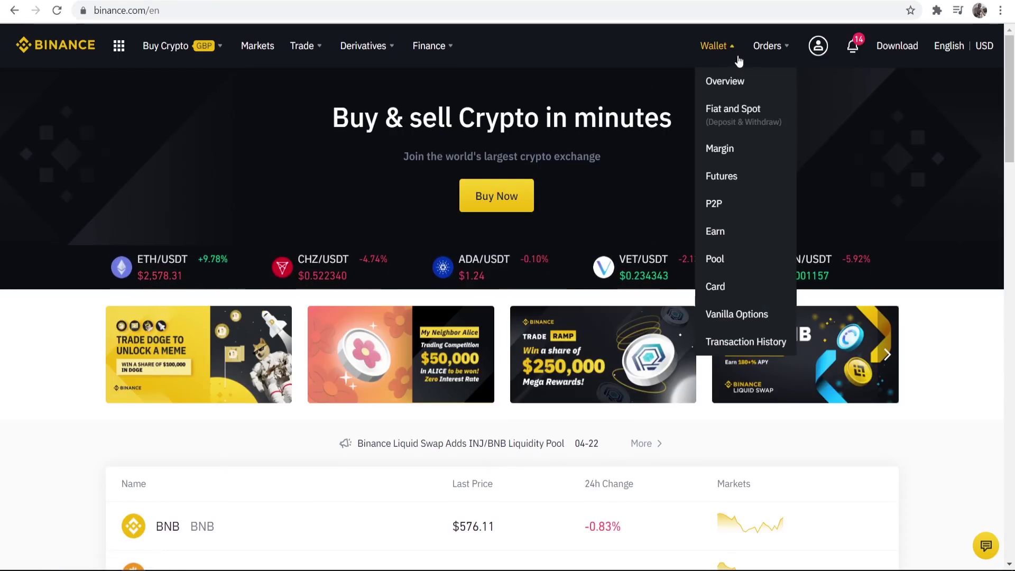
pyautogui.click(720, 111)
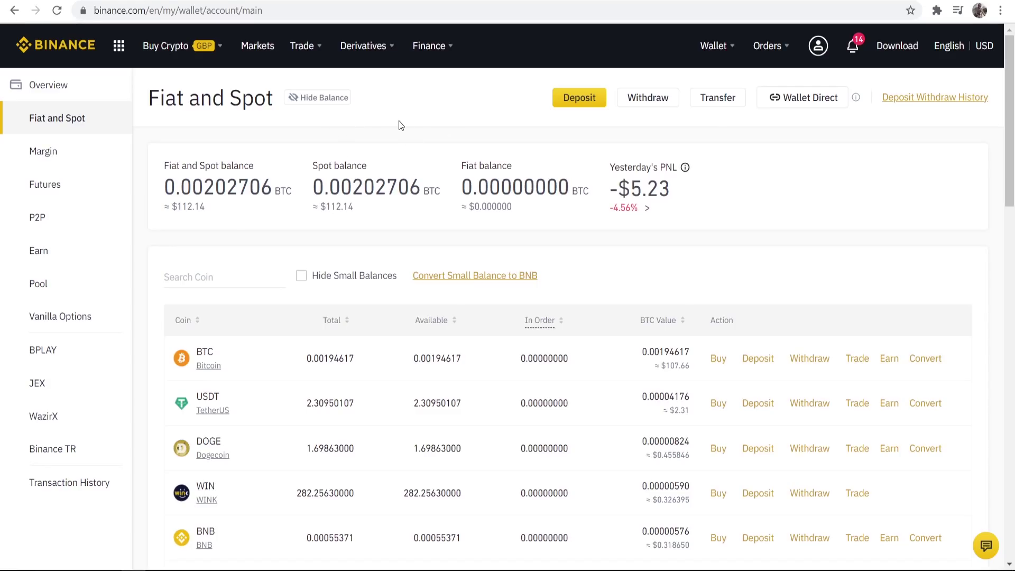
pyautogui.moveTo(168, 46)
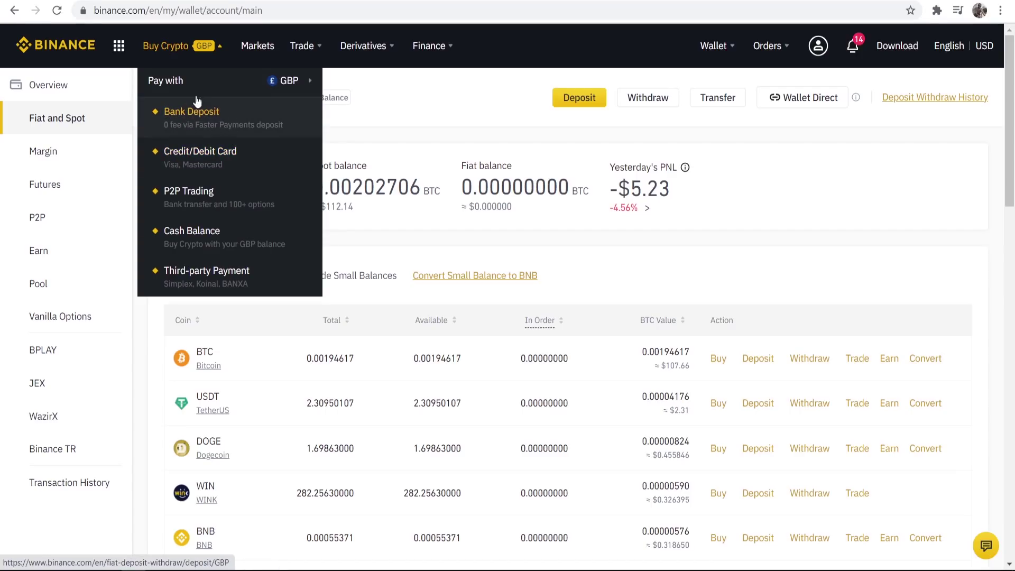
# Choose credit/debit card payment and browse the coin list, searching 'hot' but keeping BTC
pyautogui.click(199, 161)
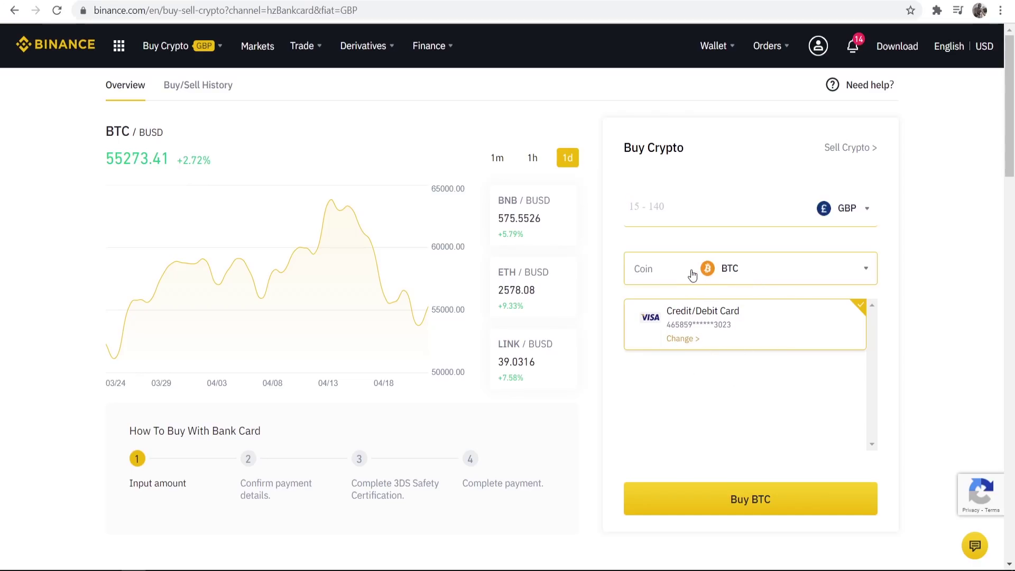
pyautogui.click(743, 274)
pyautogui.scroll(-5, 700, 385)
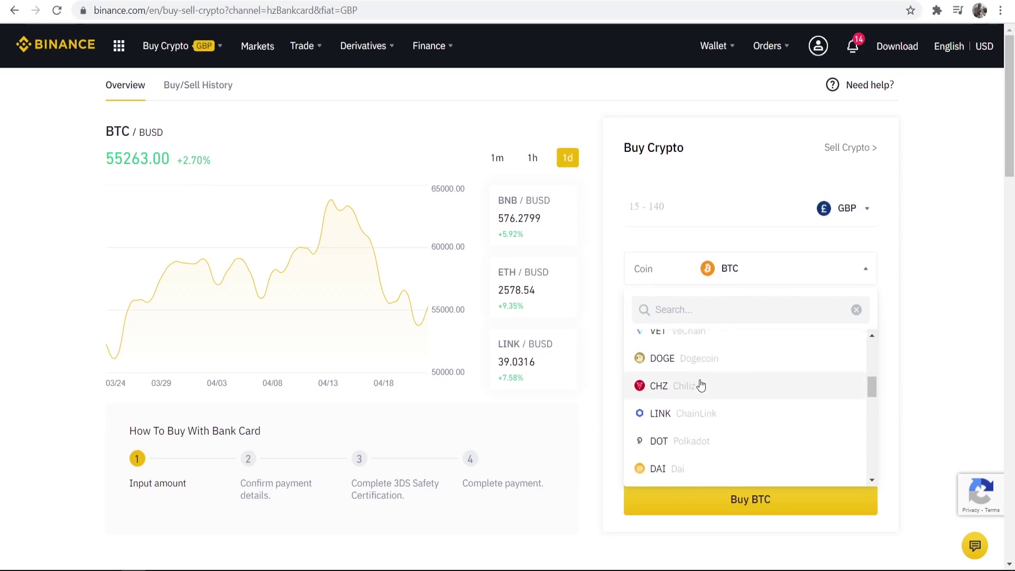
pyautogui.scroll(-10, 700, 386)
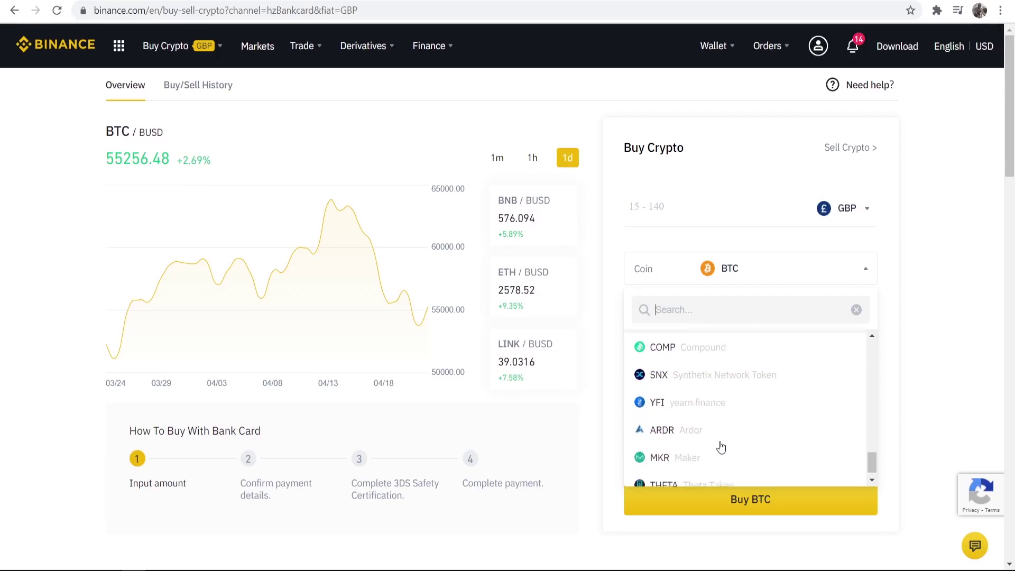
pyautogui.scroll(-2, 721, 447)
pyautogui.scroll(5, 692, 402)
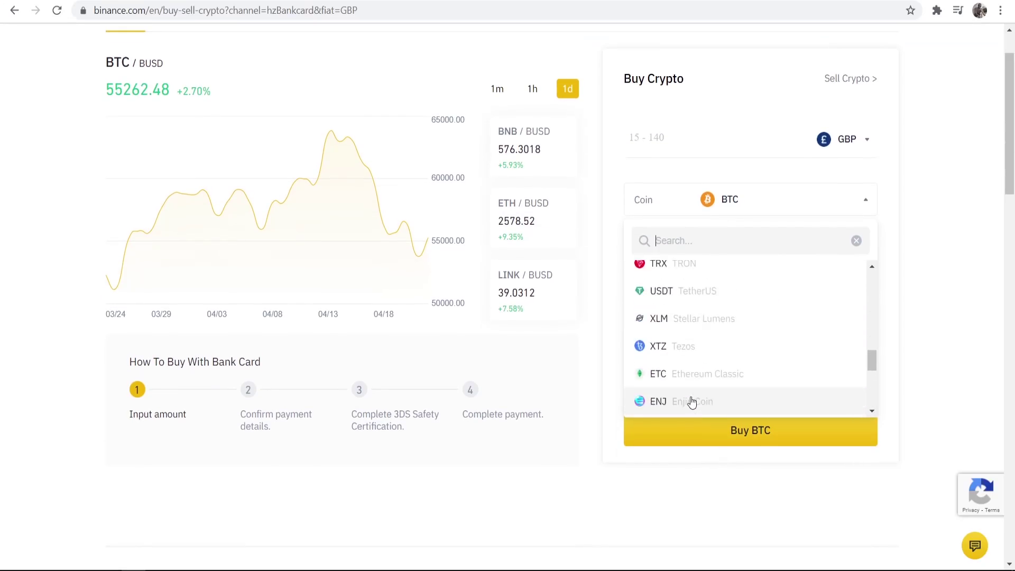
pyautogui.scroll(10, 692, 401)
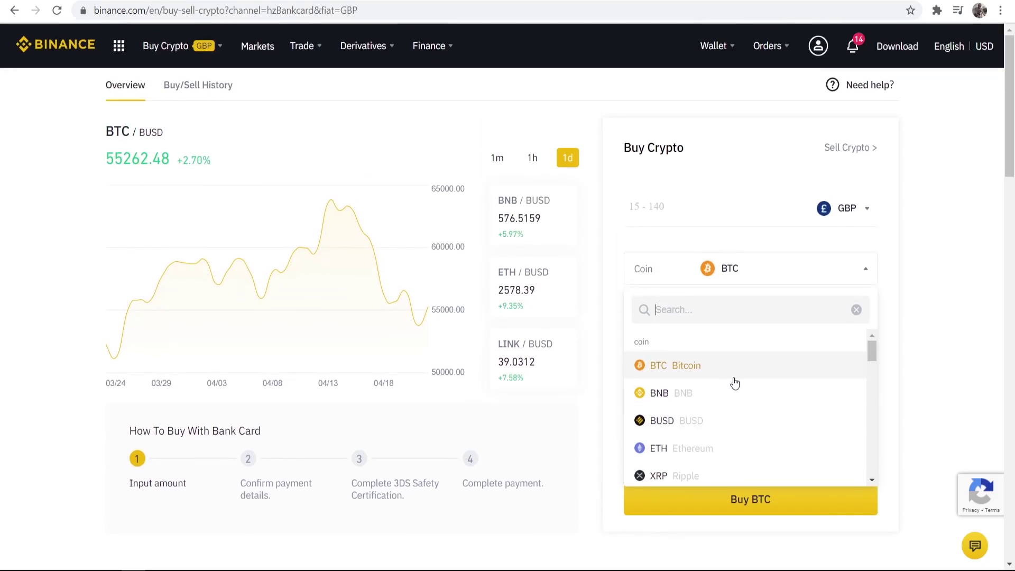
pyautogui.write('hot')
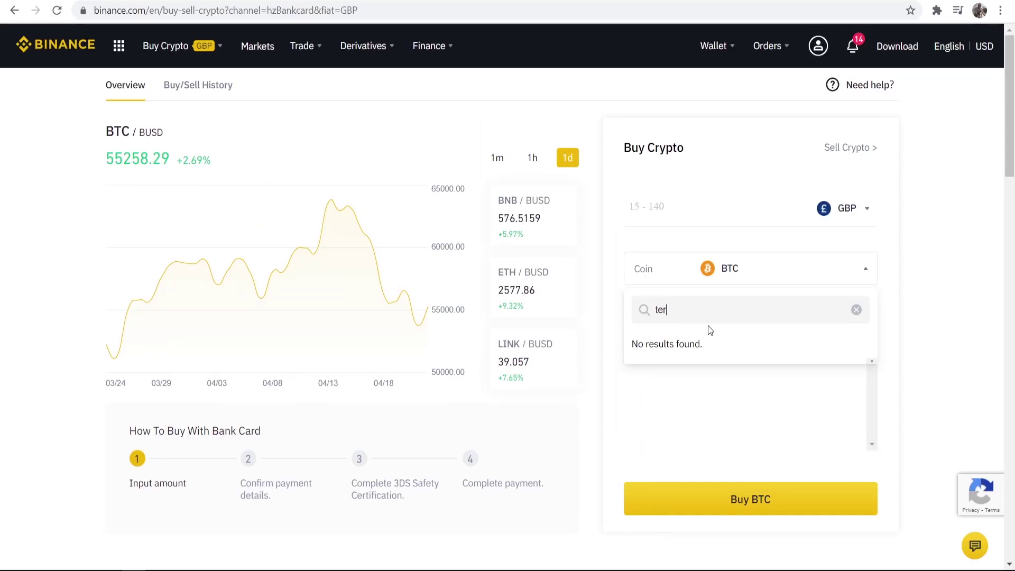
pyautogui.moveTo(709, 308); pyautogui.dragTo(639, 308)
pyautogui.press('Escape')
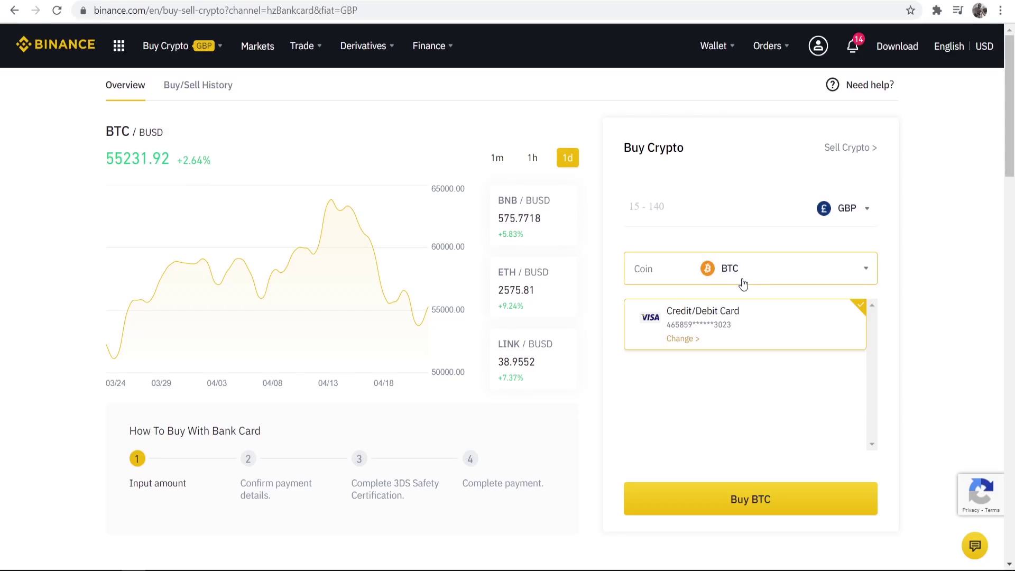
# Open Trade > Classic in a new tab and search its pair list for 'luna'
pyautogui.moveTo(304, 47)
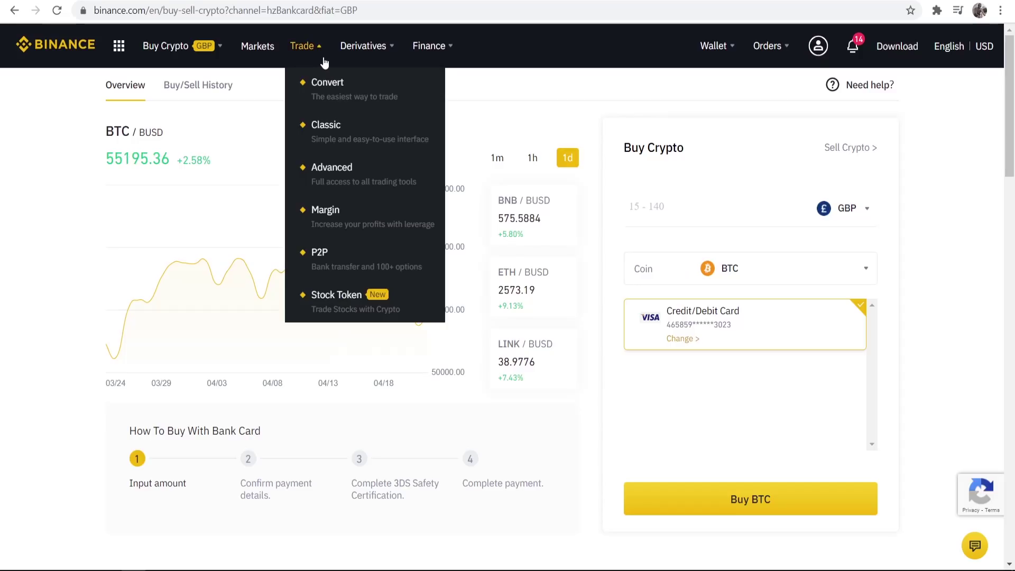
pyautogui.rightClick(329, 132)
pyautogui.click(360, 137)
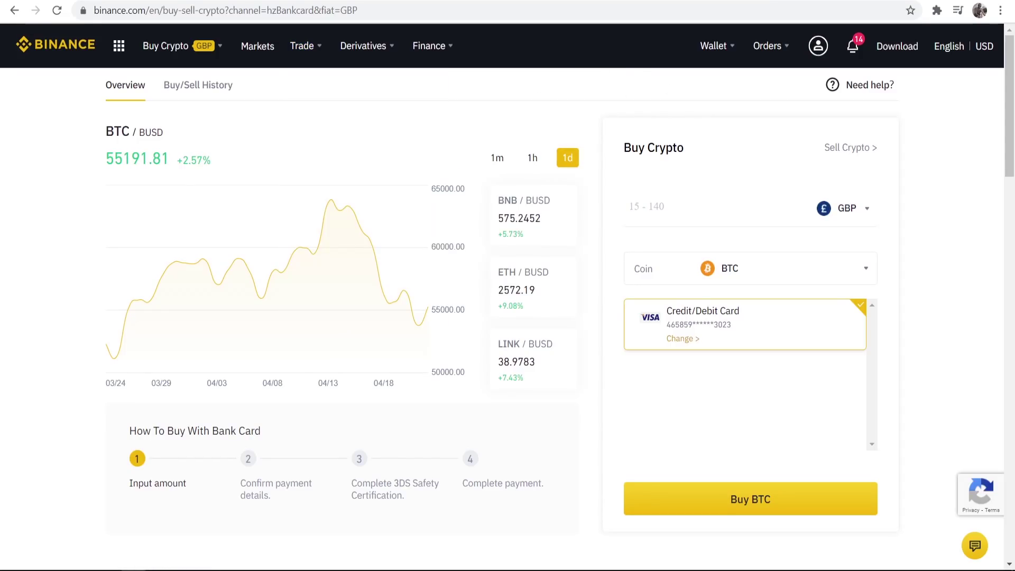
pyautogui.hotkey('ctrl', 'Tab')
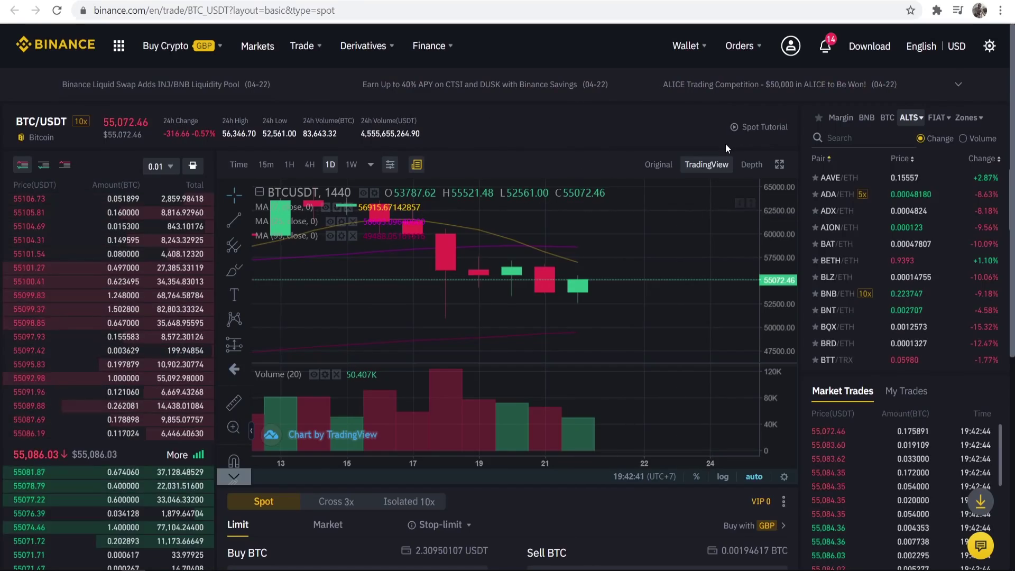
pyautogui.click(847, 141)
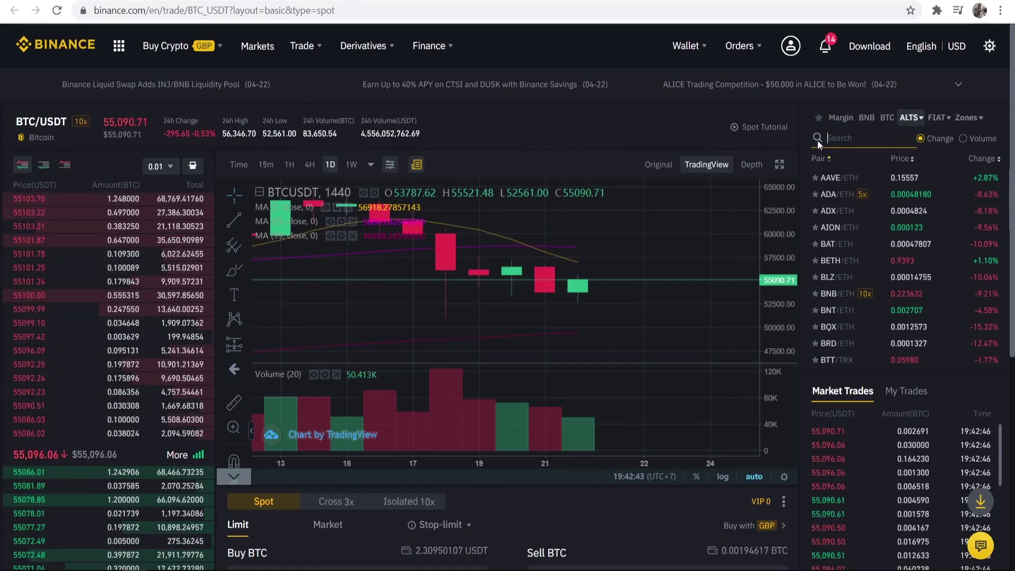
pyautogui.write('luna')
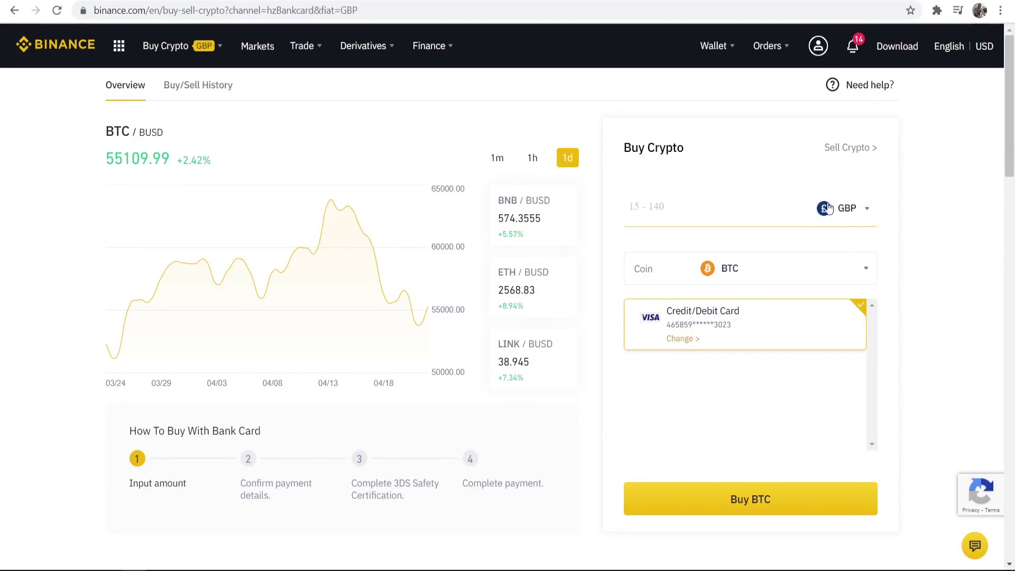
# Enter a 140 GBP purchase amount and proceed to the BTC order review
pyautogui.click(686, 215)
pyautogui.write('140')
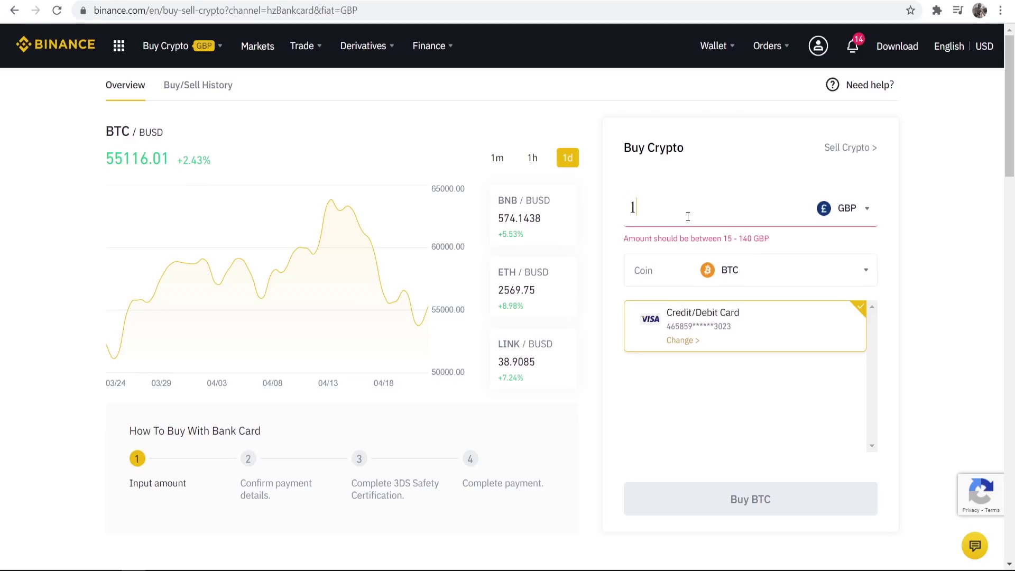
pyautogui.click(919, 235)
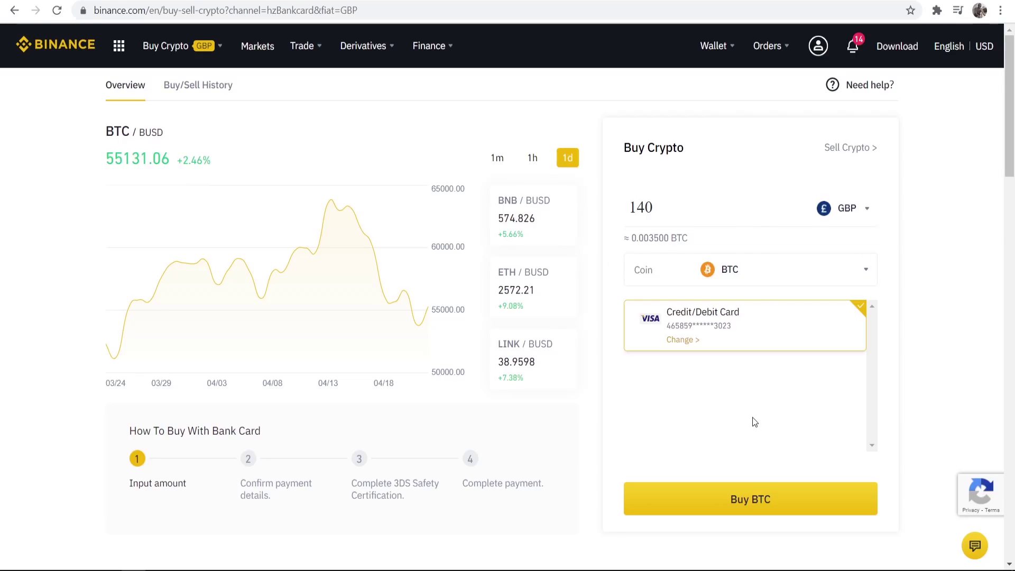
pyautogui.click(740, 503)
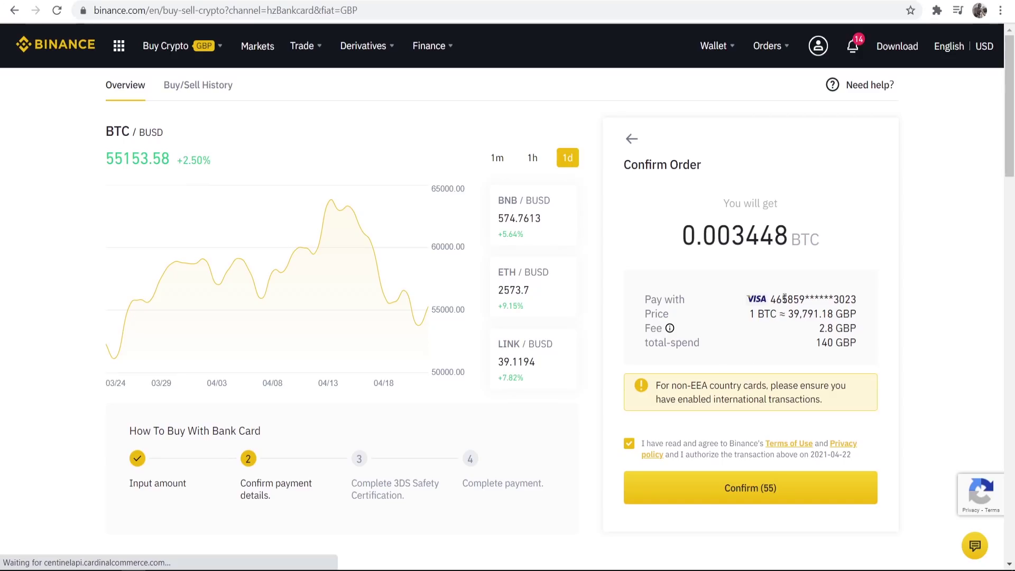
# Check the BTC rate, 2.8 GBP fee and 140 GBP total, then confirm payment
pyautogui.moveTo(795, 315); pyautogui.dragTo(874, 308)
pyautogui.click(825, 325)
pyautogui.tripleClick(824, 325)
pyautogui.click(825, 326)
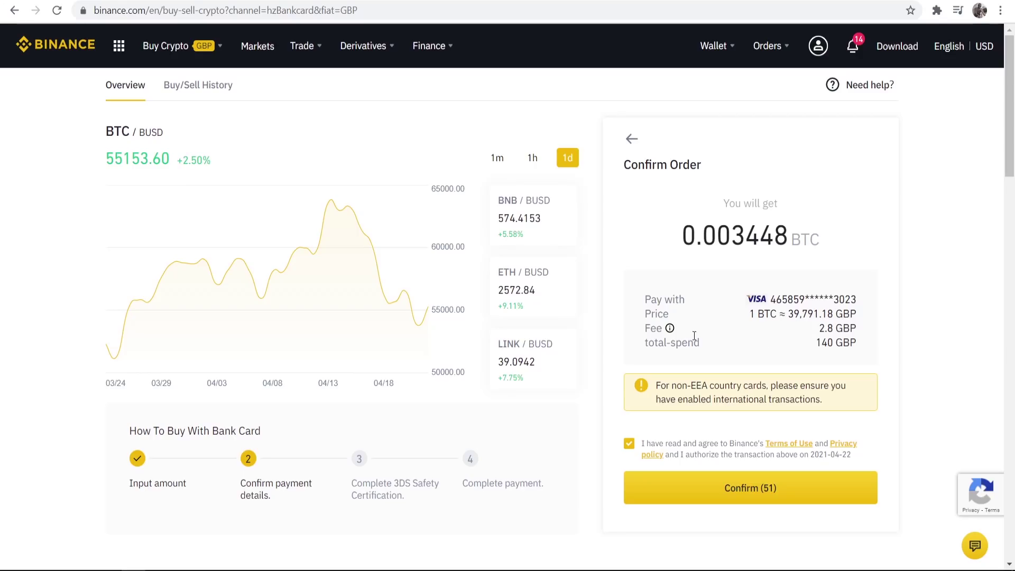
pyautogui.moveTo(803, 344); pyautogui.dragTo(861, 345)
pyautogui.click(861, 345)
pyautogui.click(732, 486)
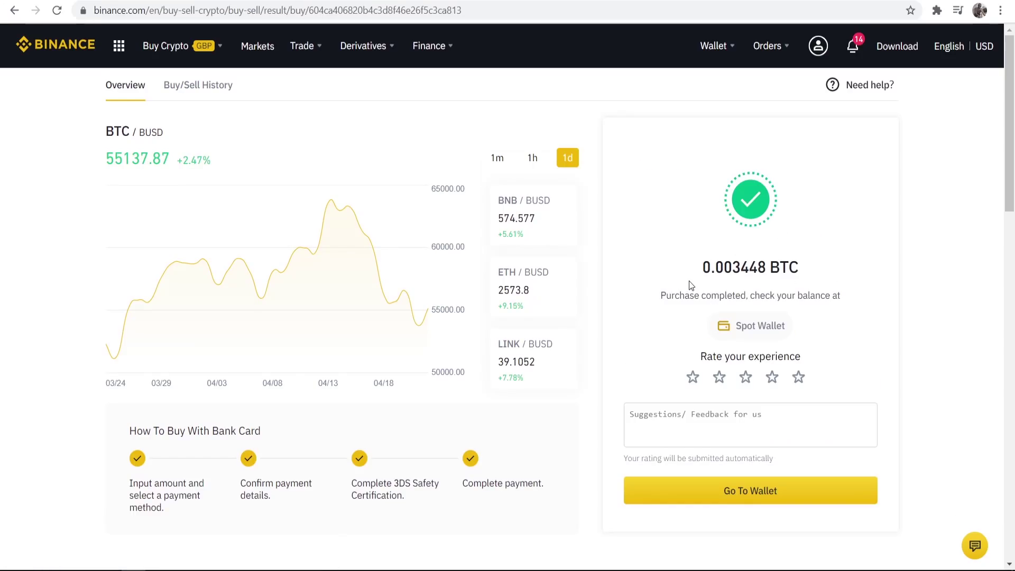
# Copy the purchased 0.003448 BTC amount to the clipboard
pyautogui.moveTo(703, 267); pyautogui.dragTo(764, 264)
pyautogui.hotkey('ctrl', 'c')
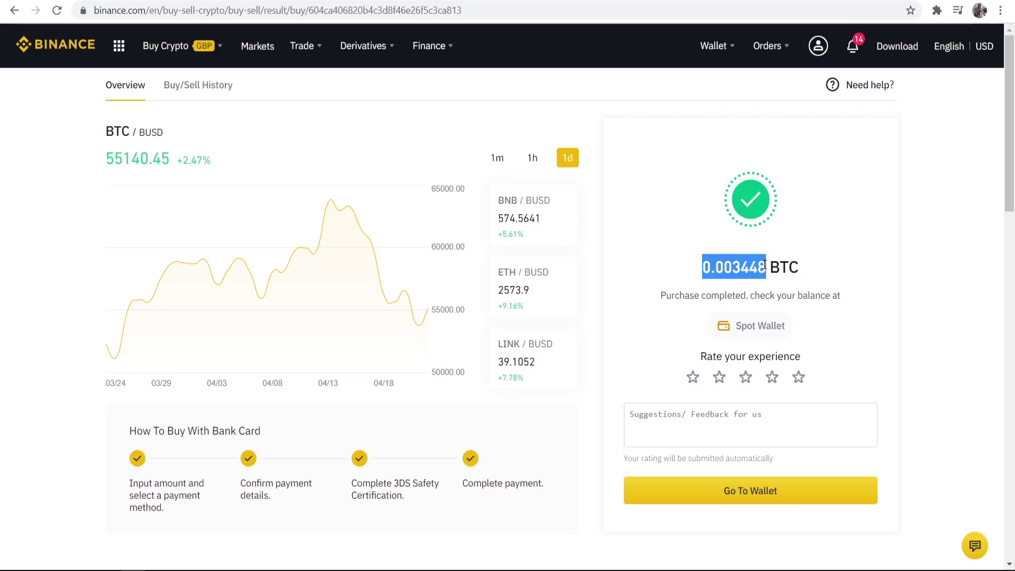
pyautogui.rightClick(764, 264)
pyautogui.click(766, 271)
pyautogui.click(736, 248)
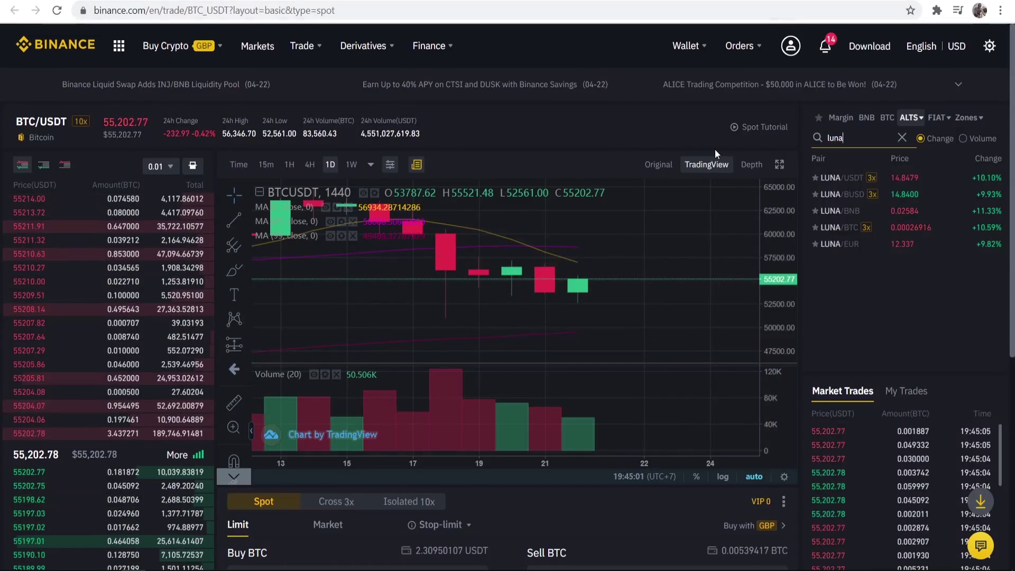
# Select the LUNA/BTC pair from the 'luna' search results and scroll to its order forms
pyautogui.doubleClick(835, 138)
pyautogui.click(836, 138)
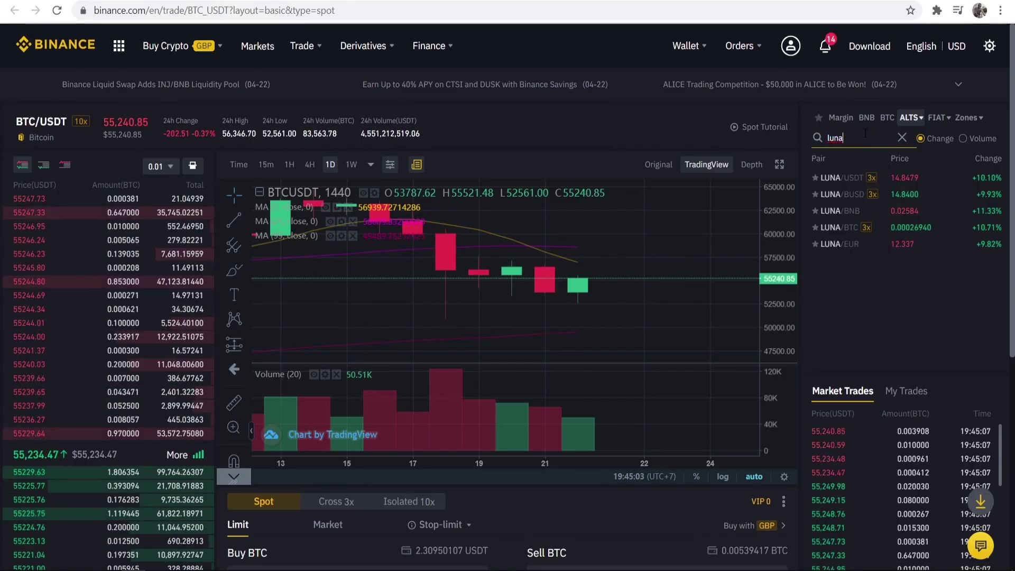
pyautogui.click(834, 228)
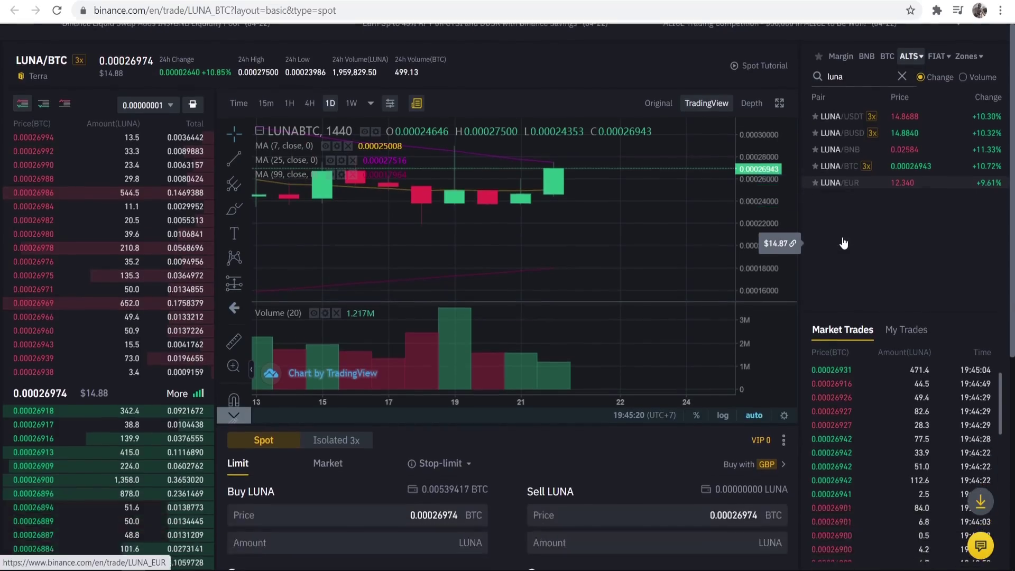
pyautogui.scroll(-5, 379, 238)
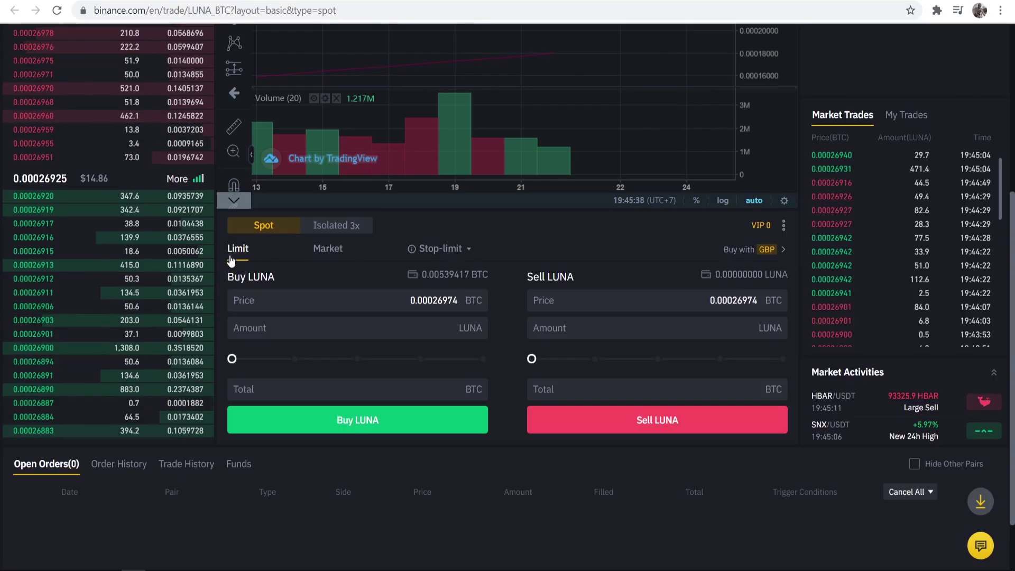
# Place a market buy of LUNA with the pasted 0.003448 BTC total
pyautogui.scroll(3, 243, 259)
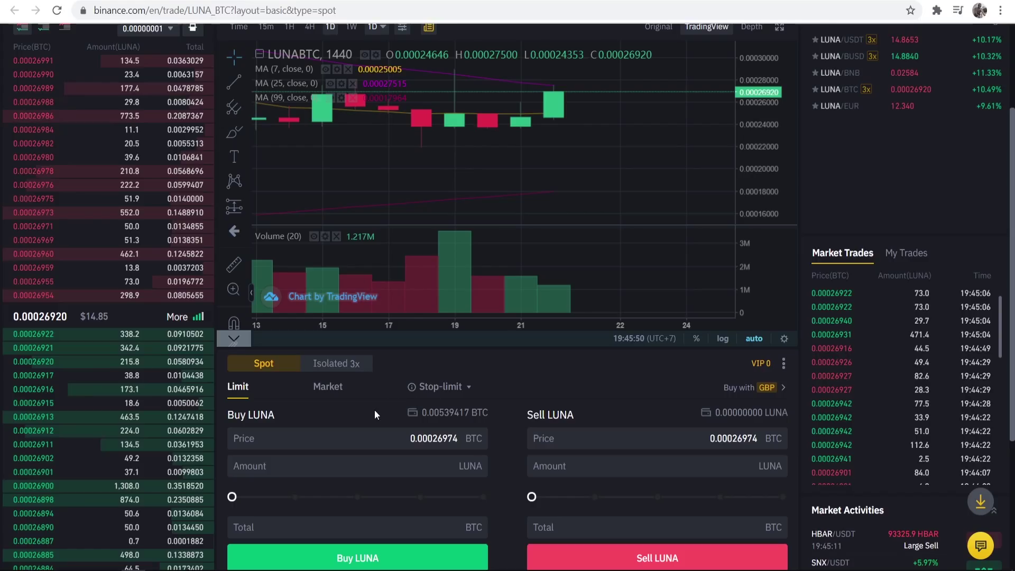
pyautogui.click(324, 388)
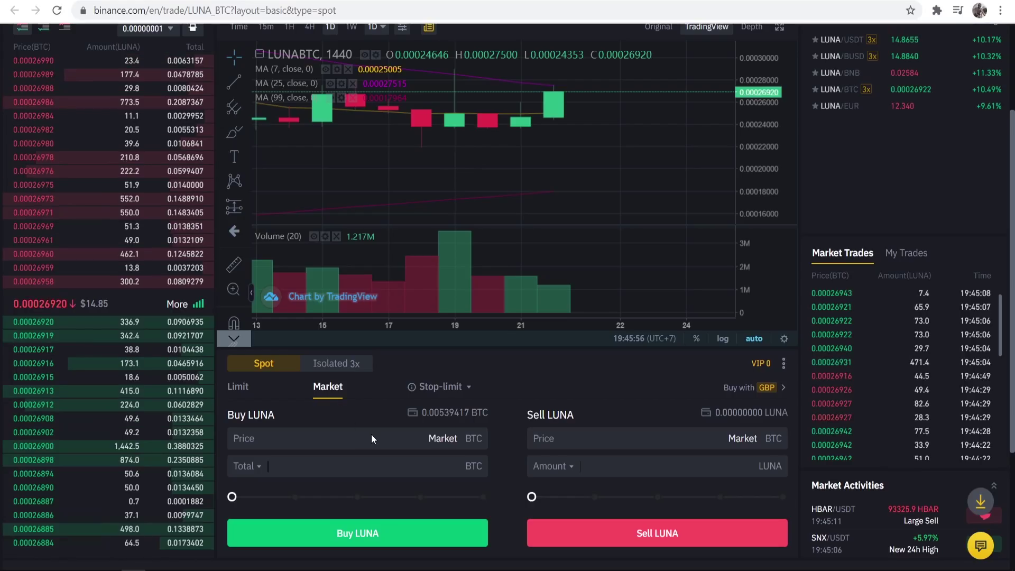
pyautogui.scroll(-1, 386, 428)
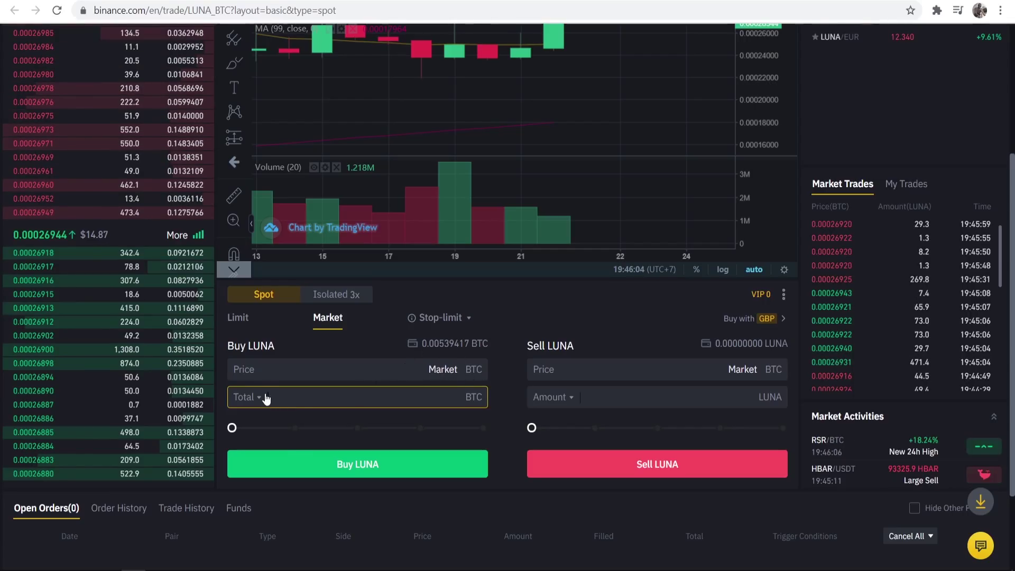
pyautogui.click(459, 397)
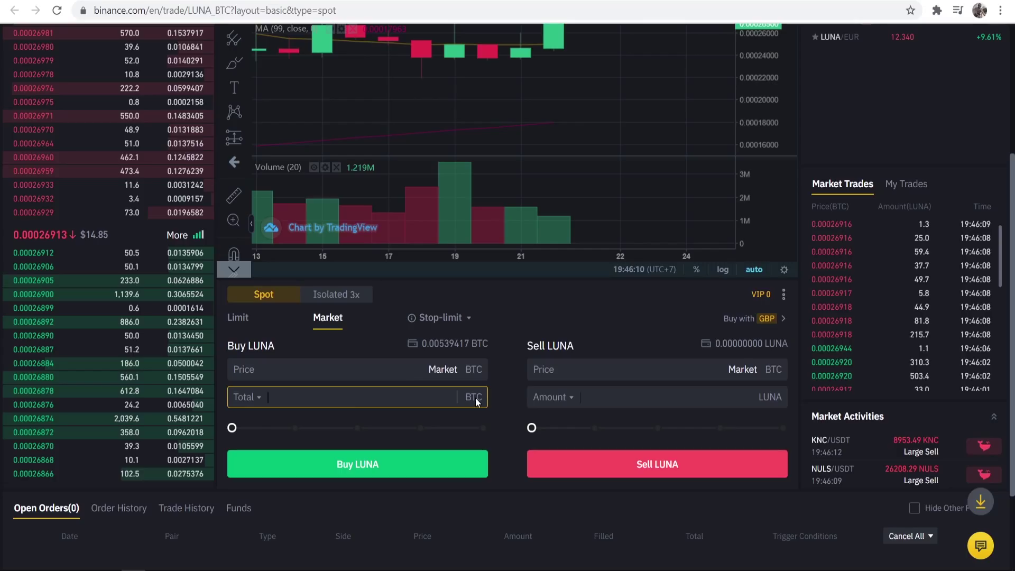
pyautogui.hotkey('ctrl', 'v')
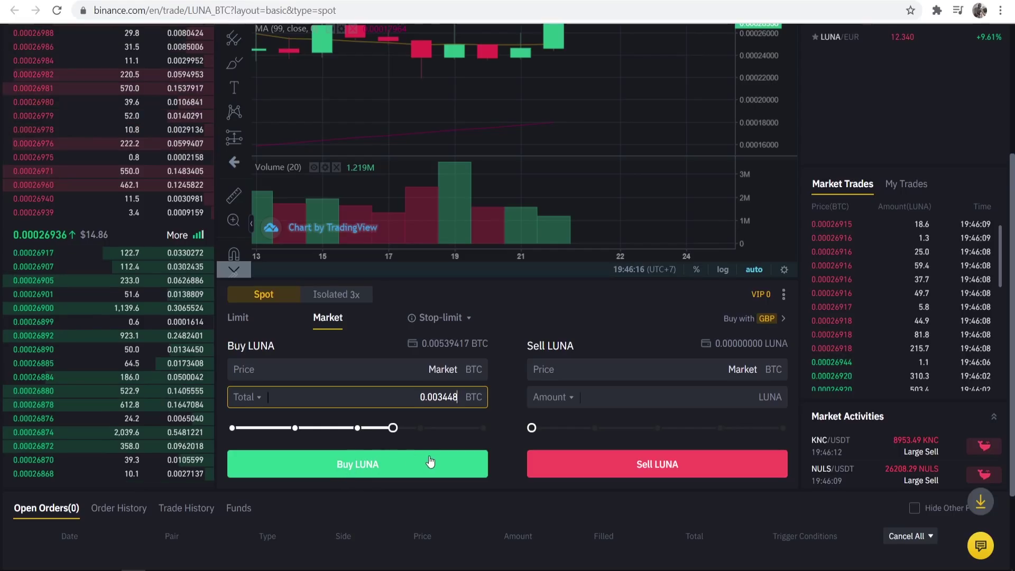
pyautogui.click(360, 469)
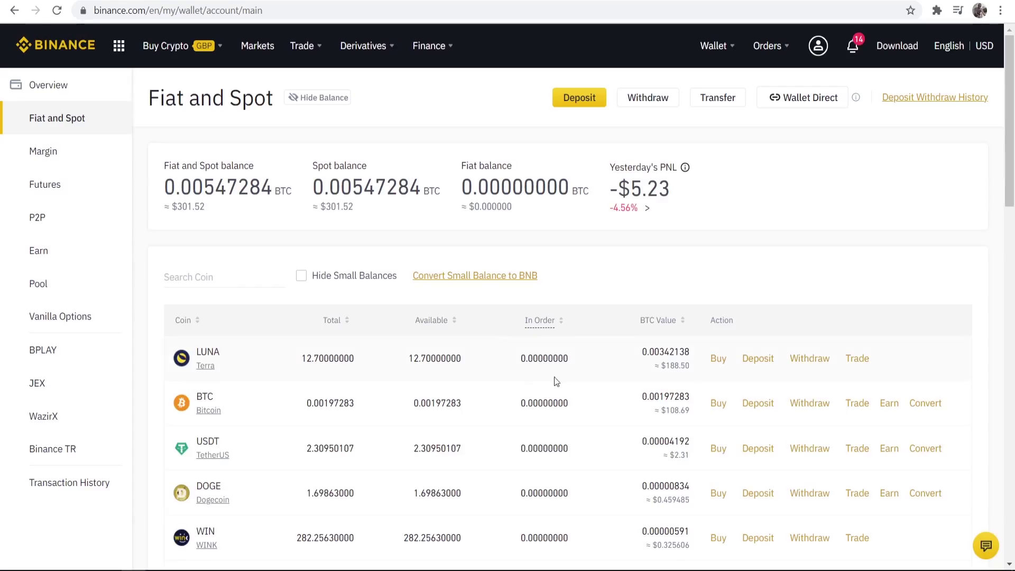
# Check the 12.7 LUNA row's values: 0.00342138 BTC, about $188.50
pyautogui.moveTo(662, 367); pyautogui.dragTo(692, 371)
pyautogui.moveTo(641, 351); pyautogui.dragTo(691, 367)
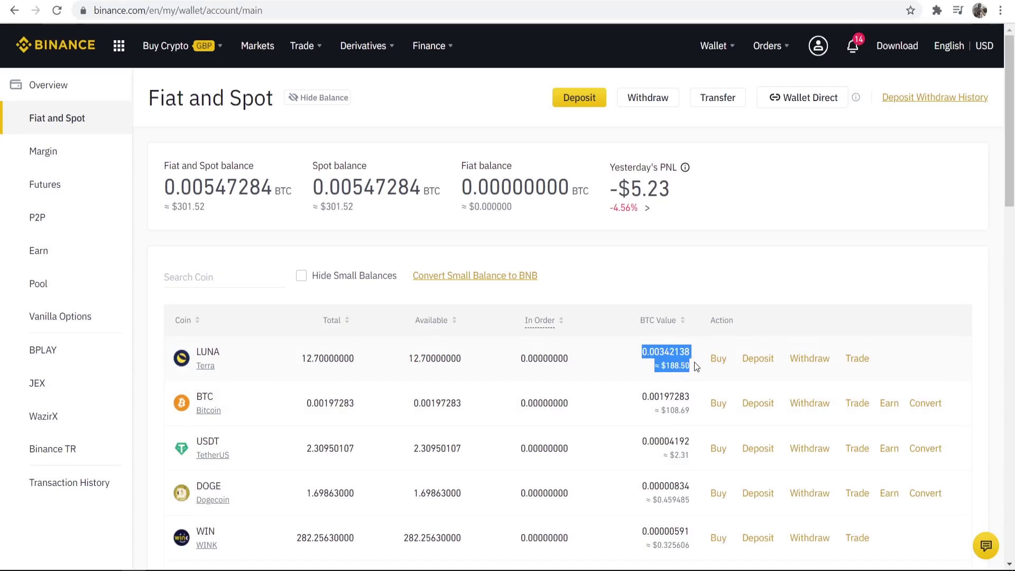
pyautogui.click(696, 366)
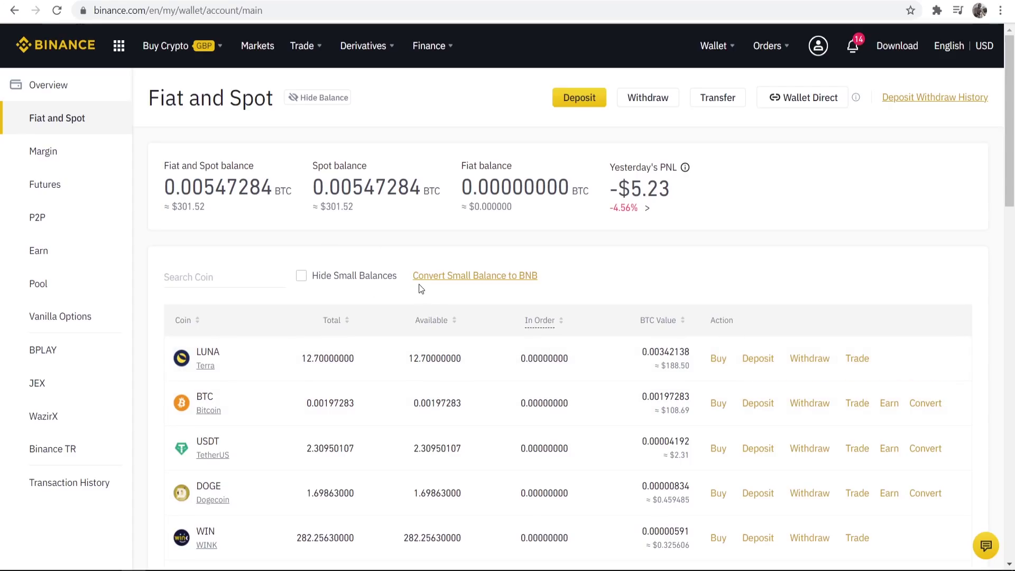